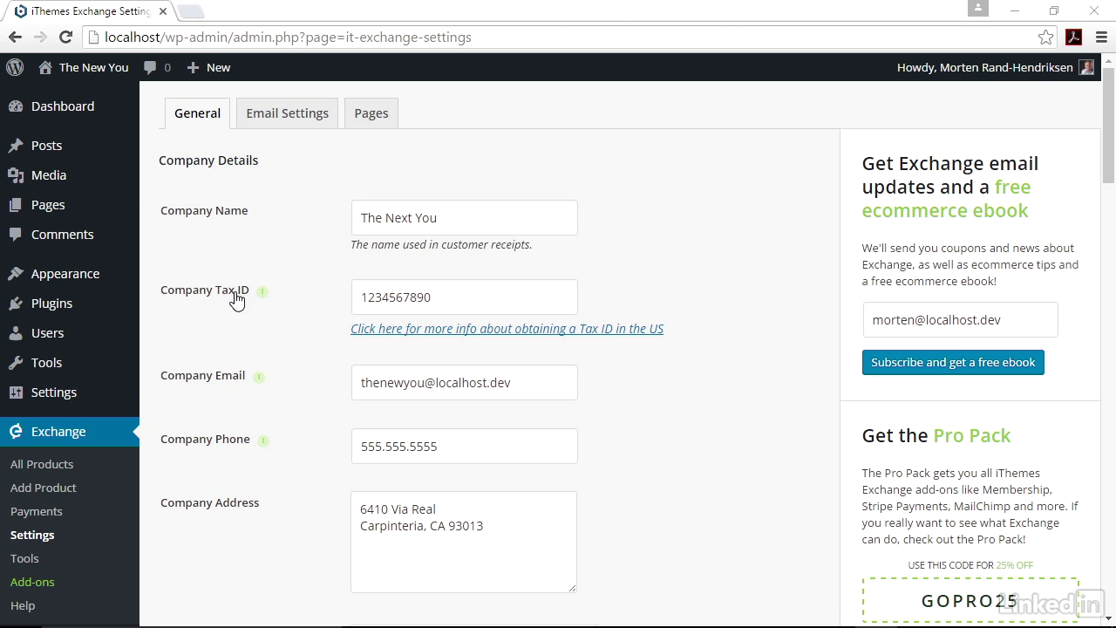
# Review the company details and the product ordering options in the General settings
pyautogui.scroll(-1, 312, 490)
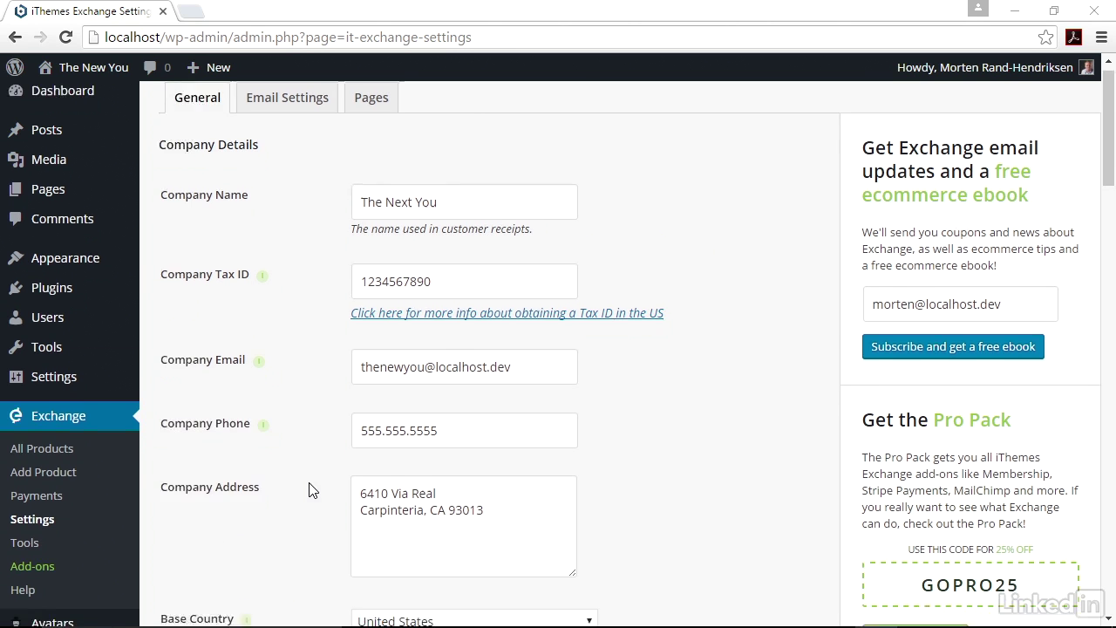
pyautogui.scroll(-3, 312, 490)
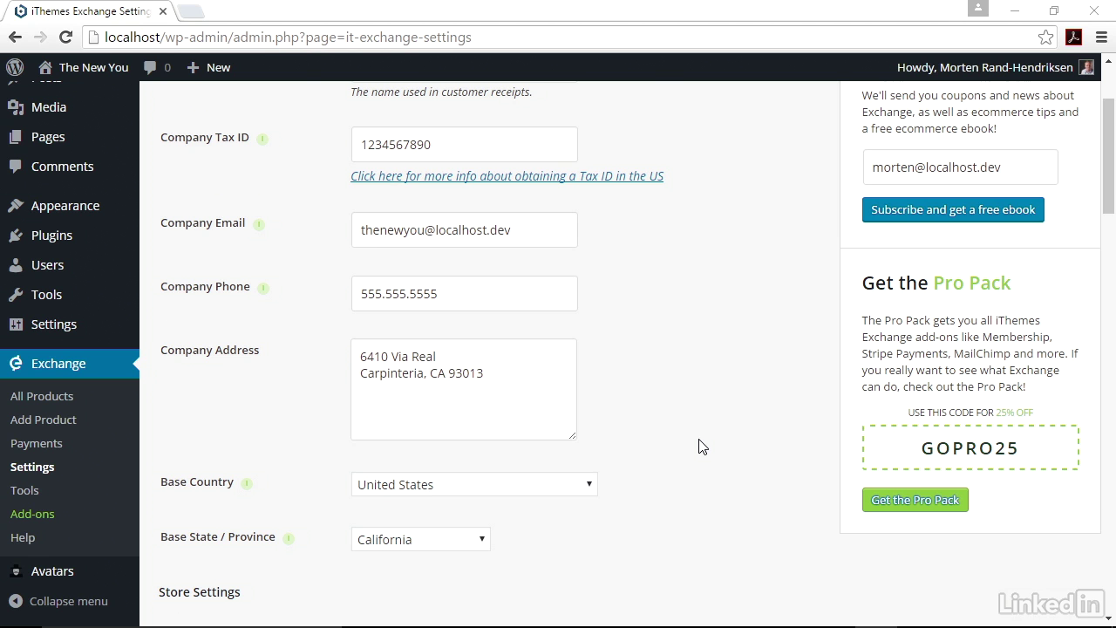
pyautogui.scroll(-5, 702, 447)
pyautogui.scroll(-1, 209, 217)
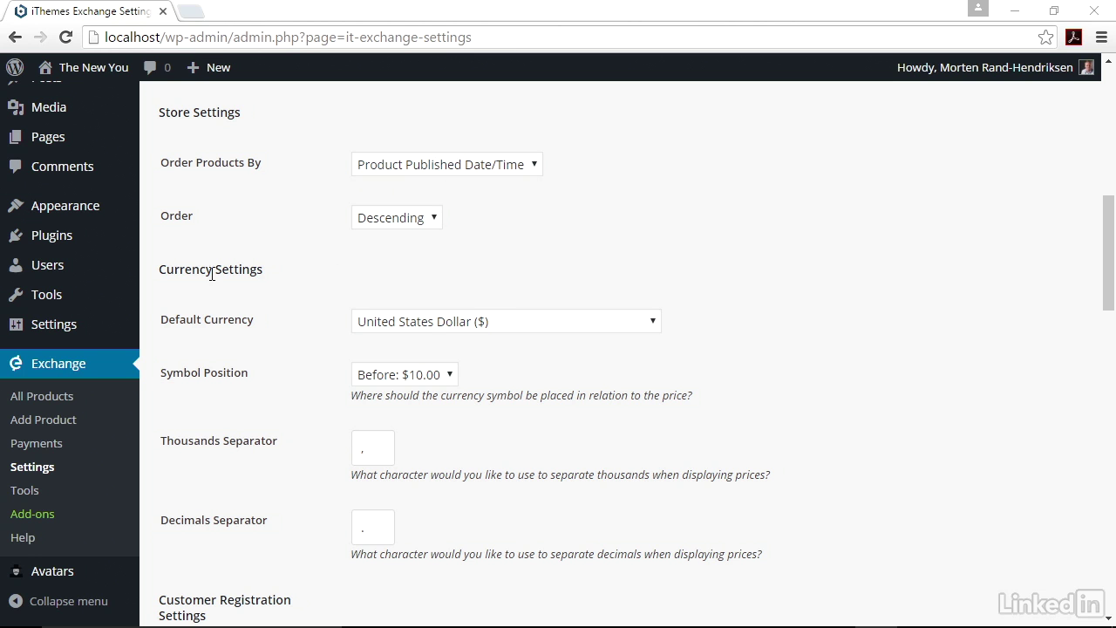
# Look through the available options for Default Currency and Symbol Position without changing them
pyautogui.click(565, 327)
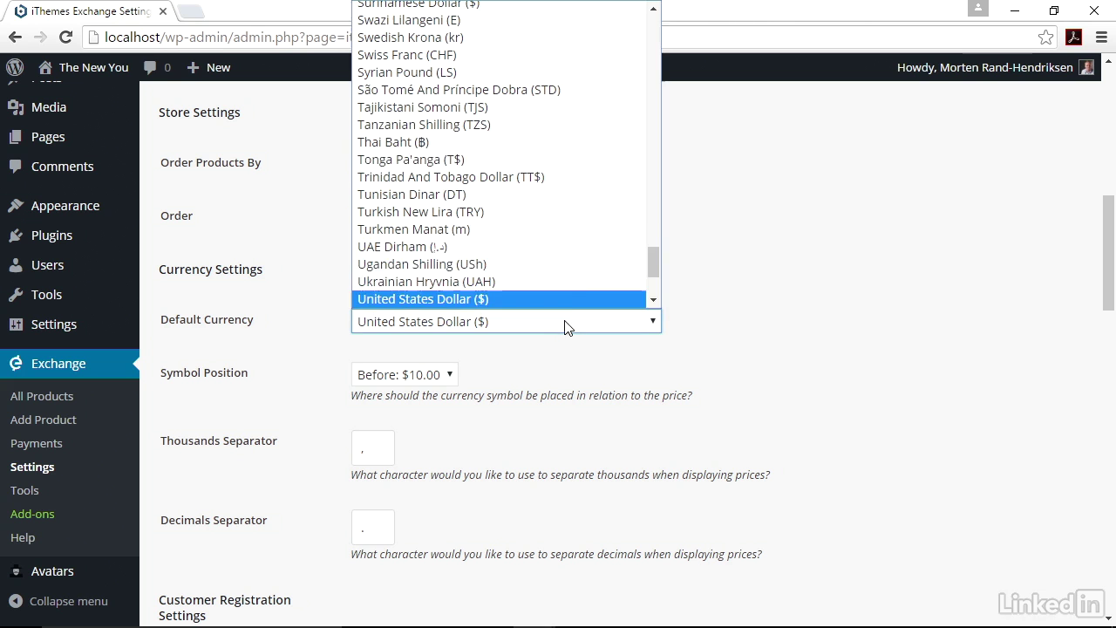
pyautogui.click(779, 347)
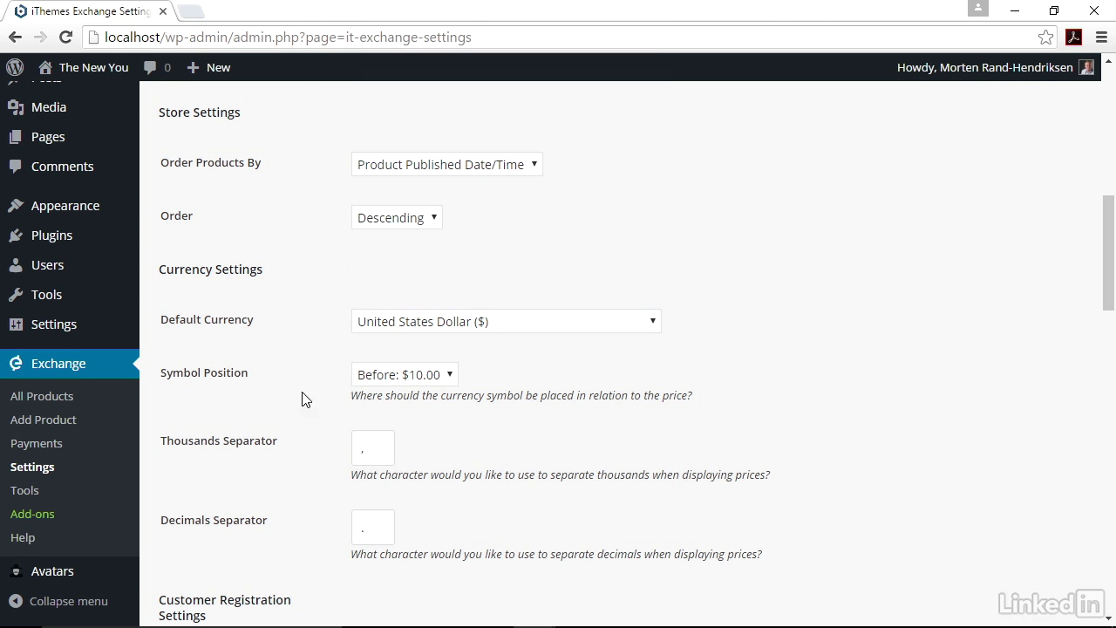
pyautogui.click(419, 380)
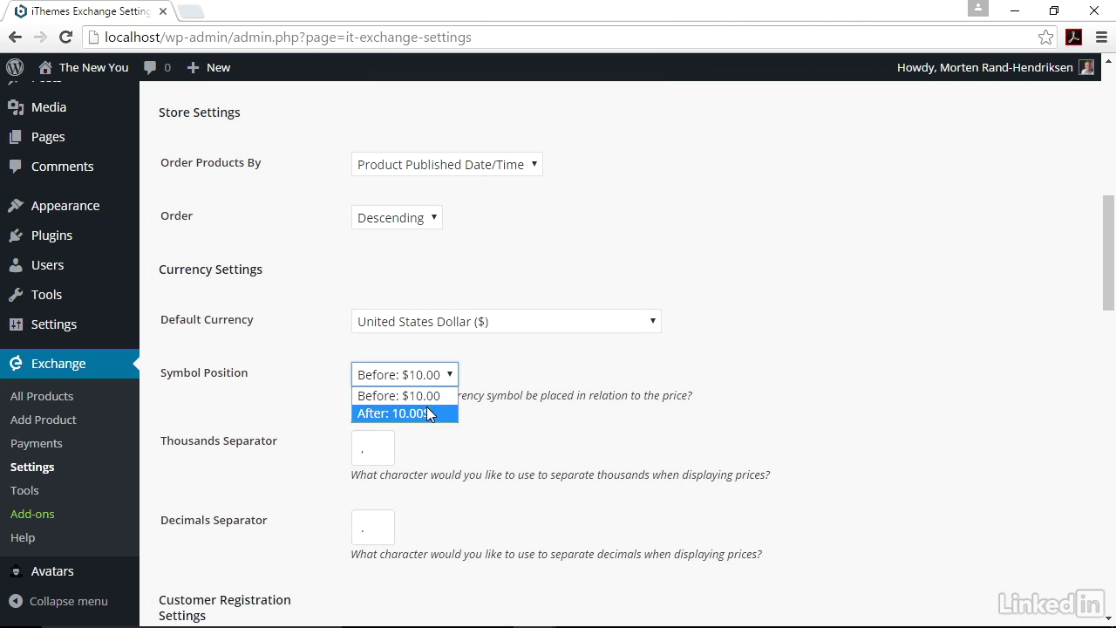
pyautogui.click(536, 372)
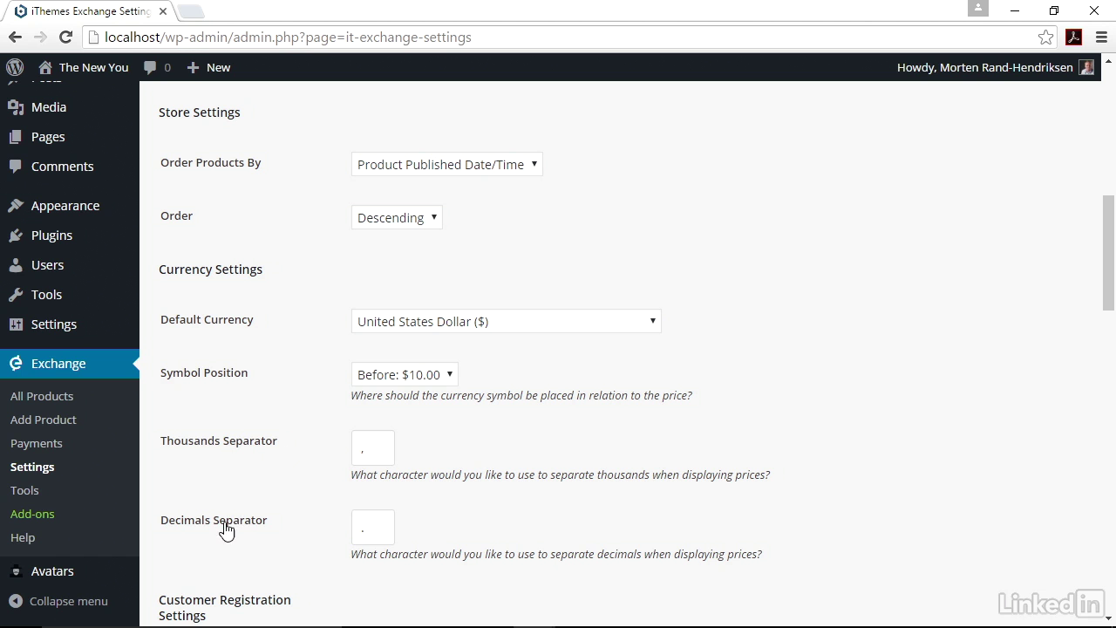
# Review the customer registration settings and the Default Checkout Form options, keeping Registration selected
pyautogui.scroll(-4, 798, 467)
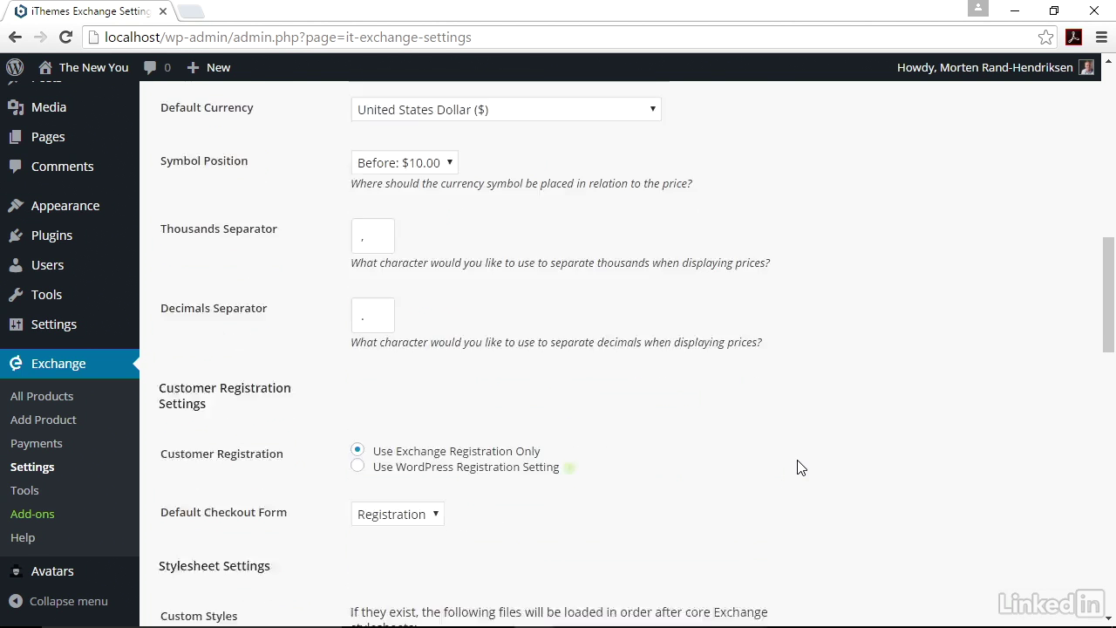
pyautogui.scroll(-2, 799, 466)
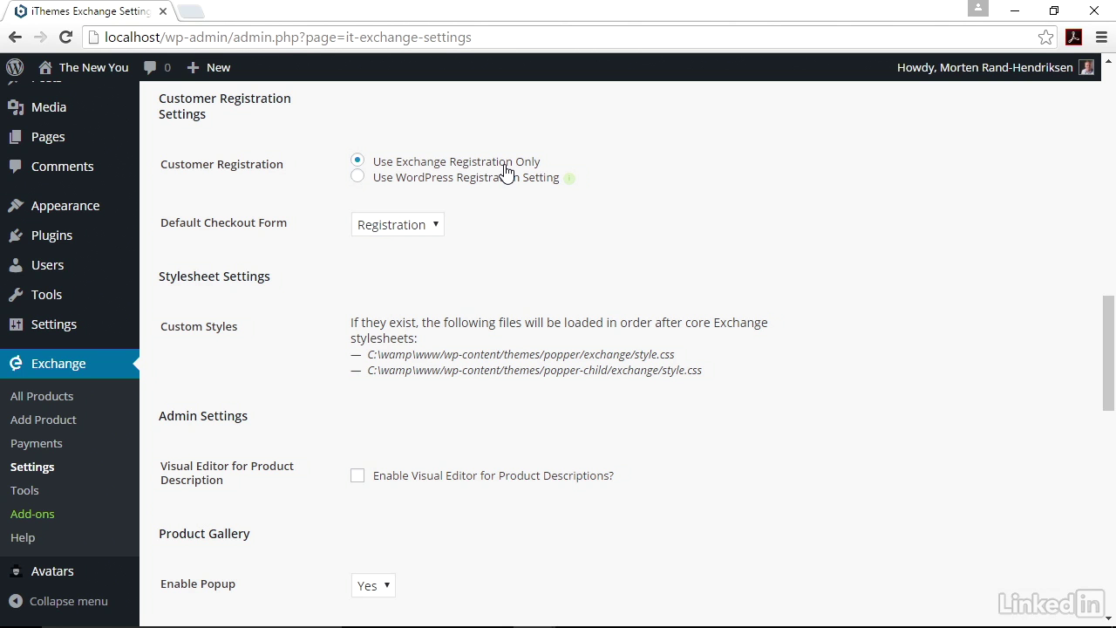
pyautogui.click(434, 227)
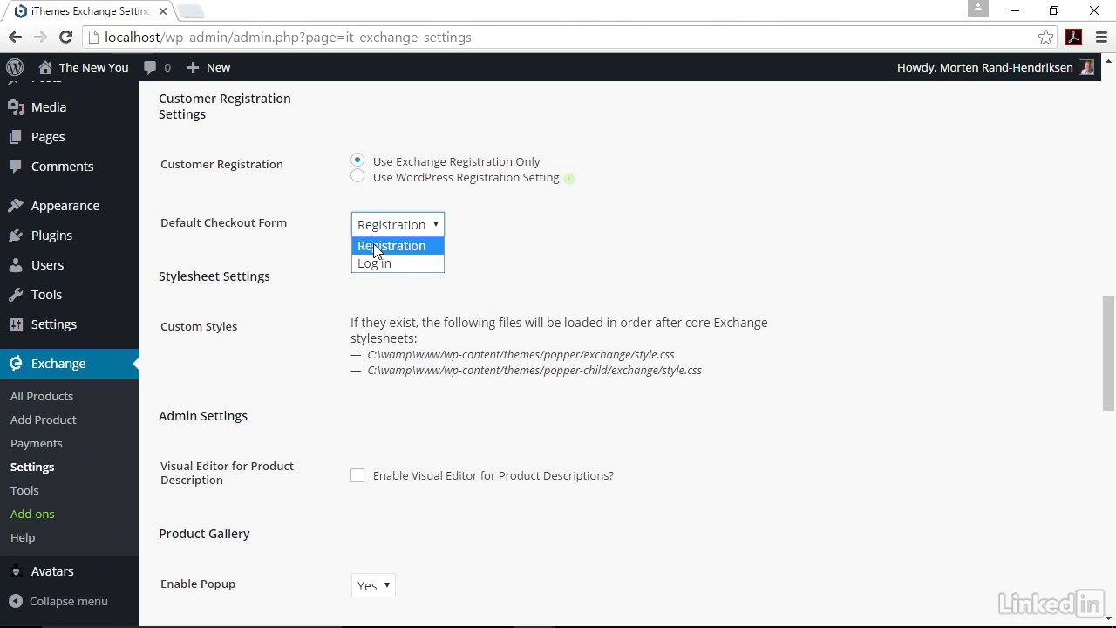
pyautogui.click(410, 251)
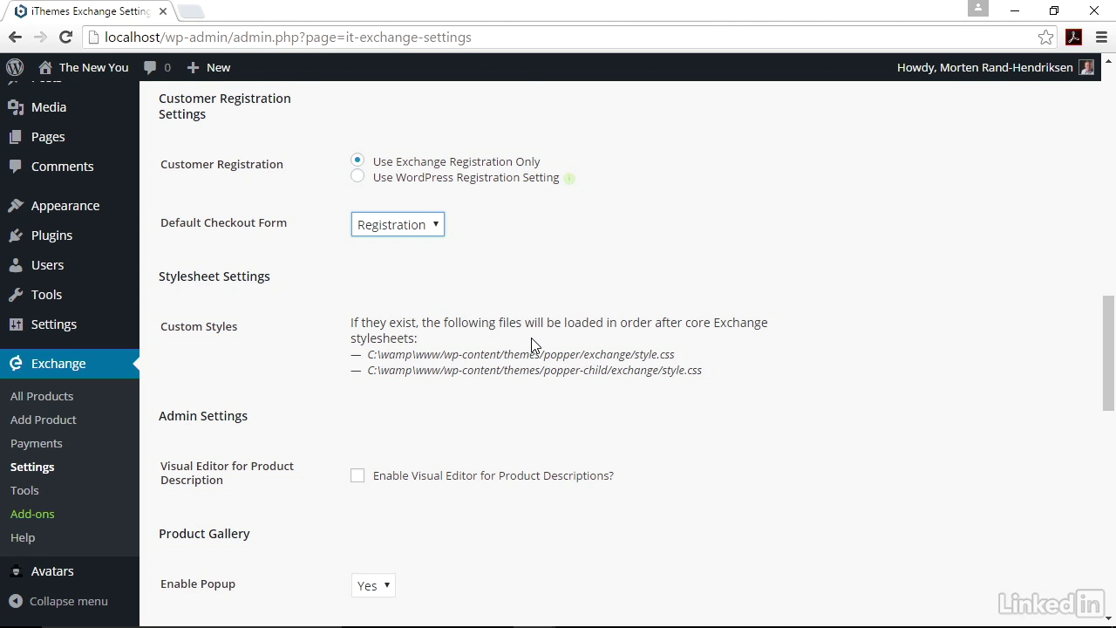
# Review the visual editor setting for product descriptions and the popup and zoom settings of the product gallery
pyautogui.scroll(-3, 532, 345)
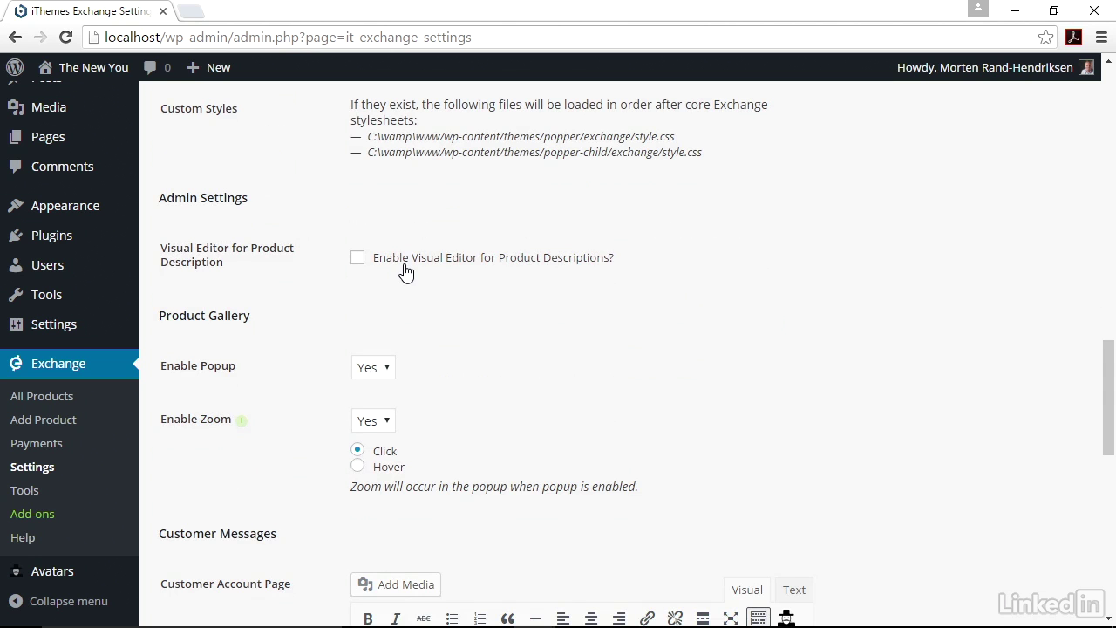
pyautogui.scroll(-1, 480, 337)
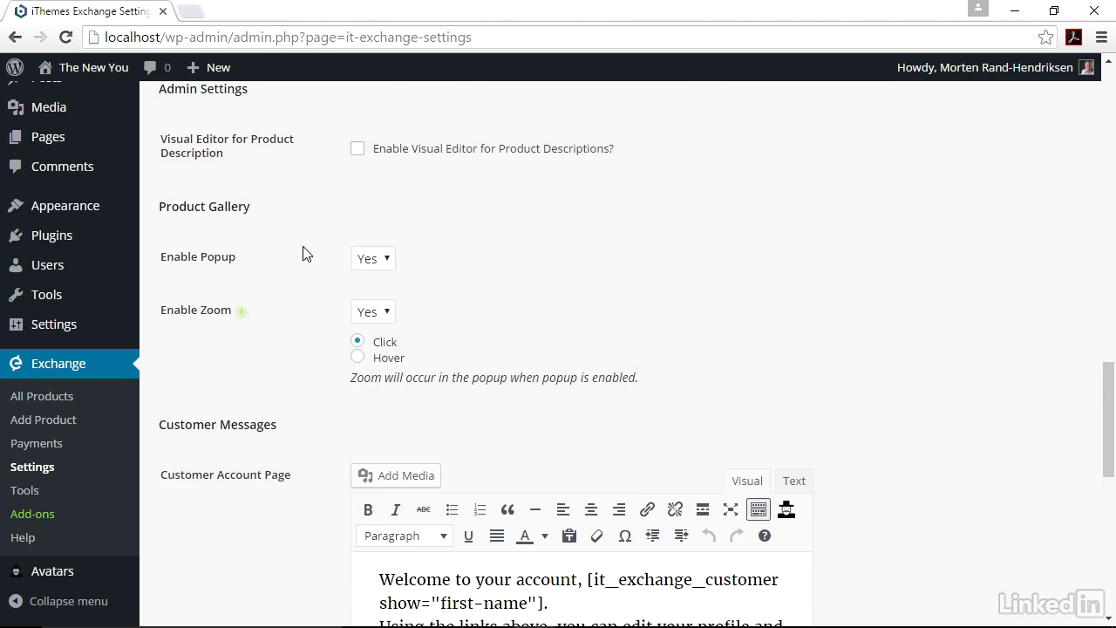
pyautogui.scroll(-2, 492, 334)
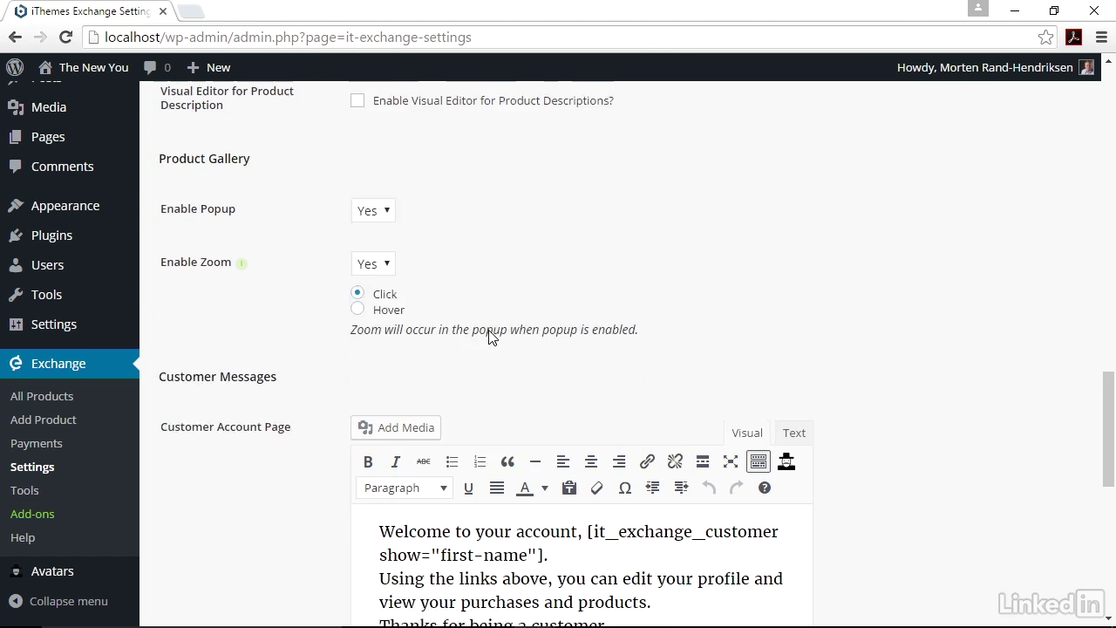
# Examine the Customer Account Page message, highlight its it_exchange_customer shortcode, and read the list of available shortcode functions
pyautogui.scroll(-1, 227, 329)
pyautogui.scroll(-1, 248, 226)
pyautogui.scroll(1, 239, 210)
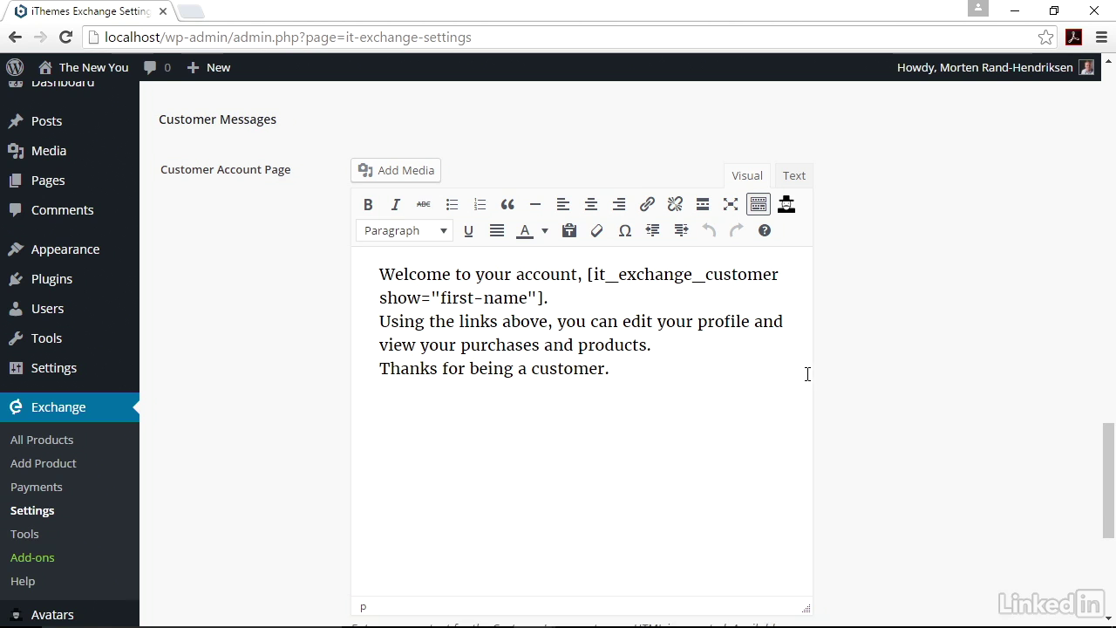
pyautogui.scroll(-1, 808, 374)
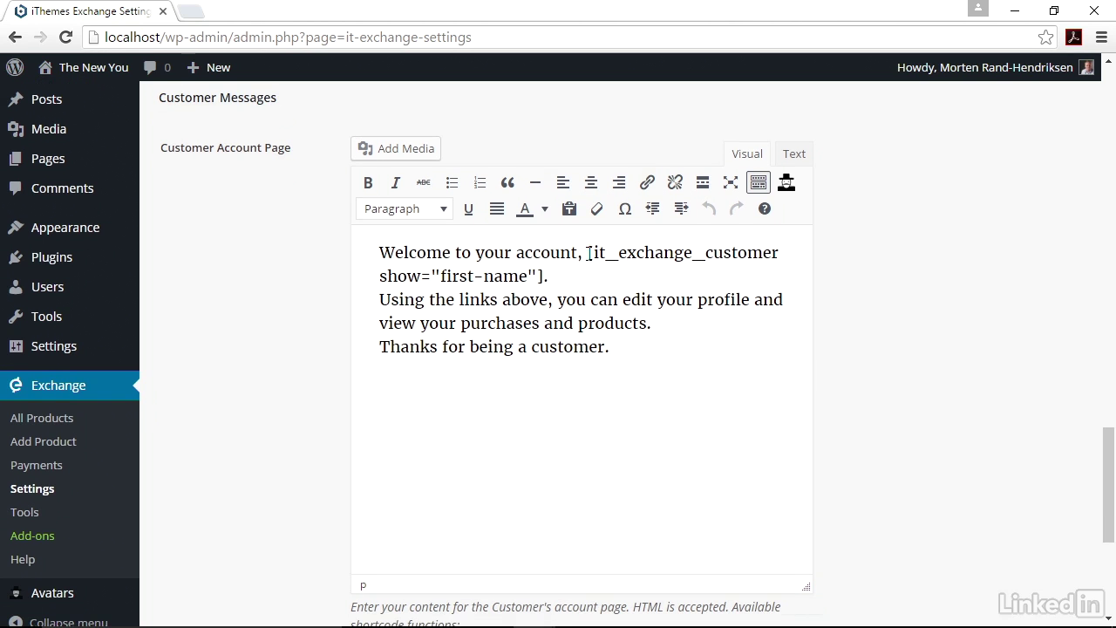
pyautogui.moveTo(589, 253); pyautogui.dragTo(762, 259)
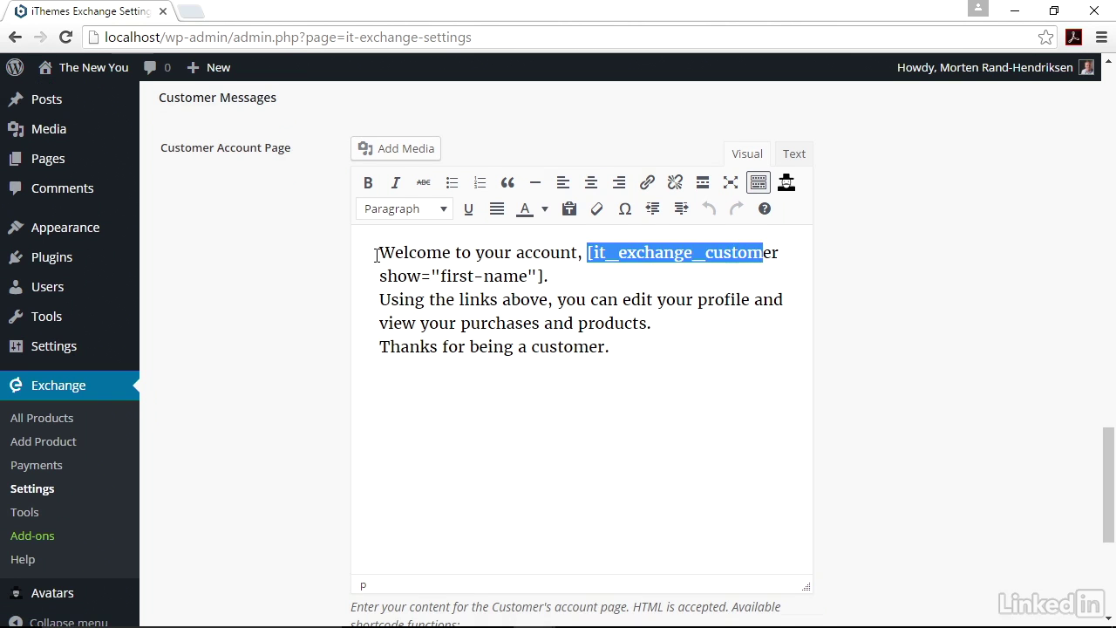
pyautogui.click(505, 279)
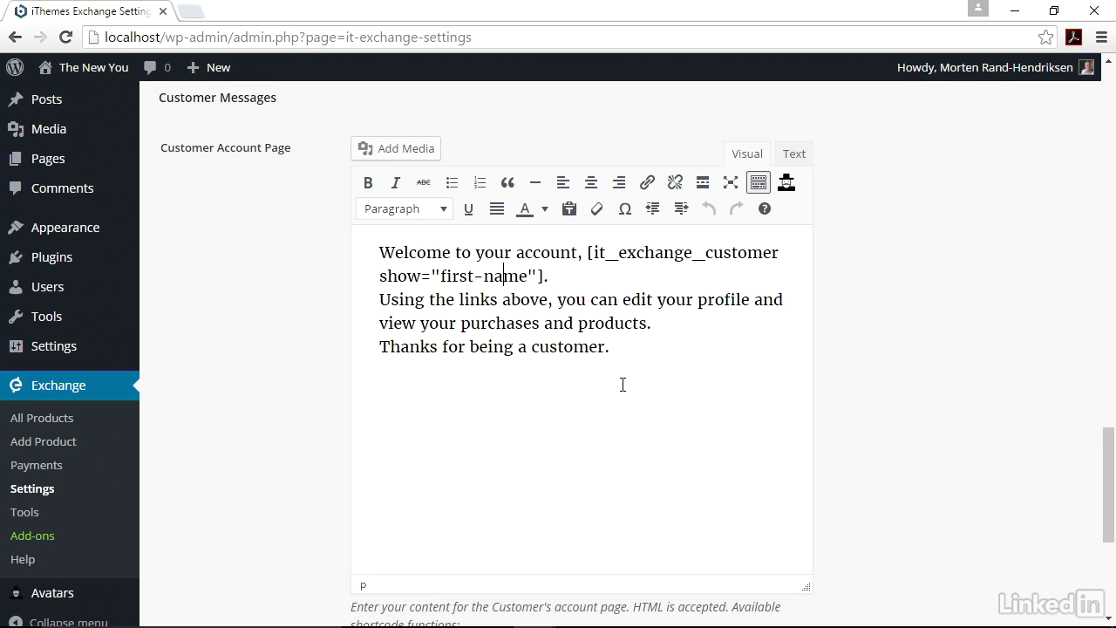
pyautogui.scroll(-1, 621, 383)
pyautogui.scroll(-4, 622, 380)
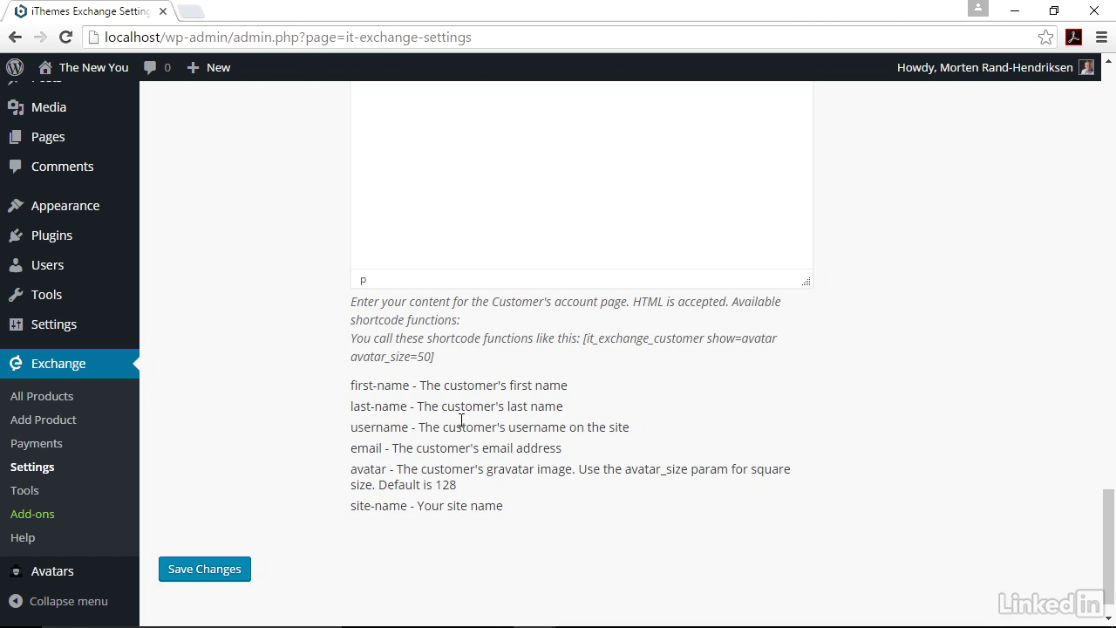
pyautogui.scroll(1, 571, 426)
pyautogui.scroll(3, 571, 426)
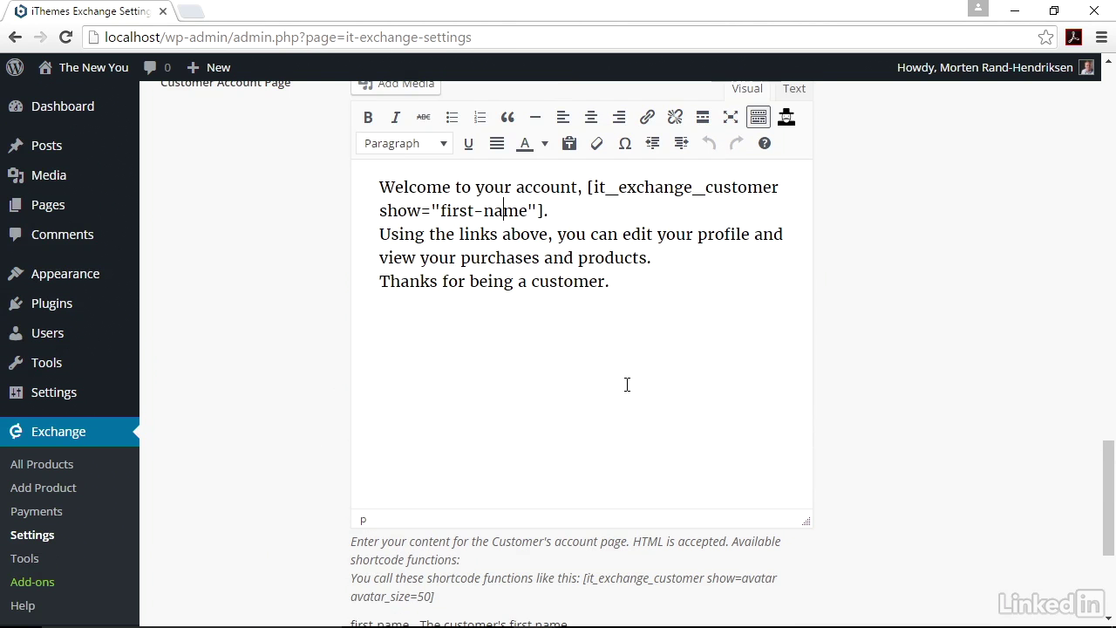
# Open the Email Settings and review the admin notification addresses, subject line and email template
pyautogui.scroll(15, 627, 385)
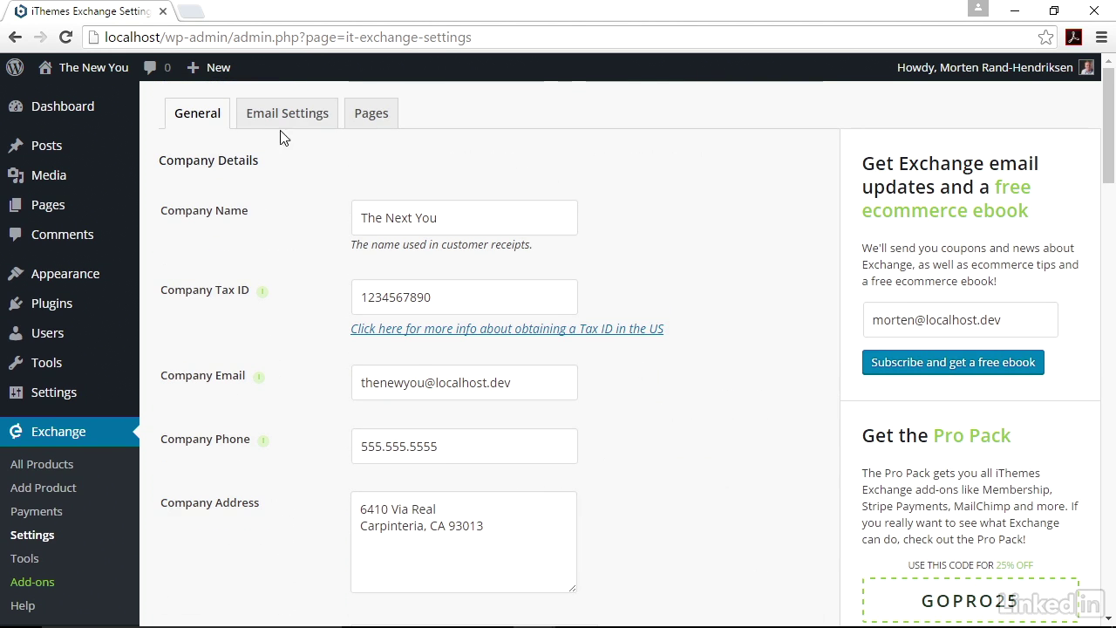
pyautogui.click(280, 122)
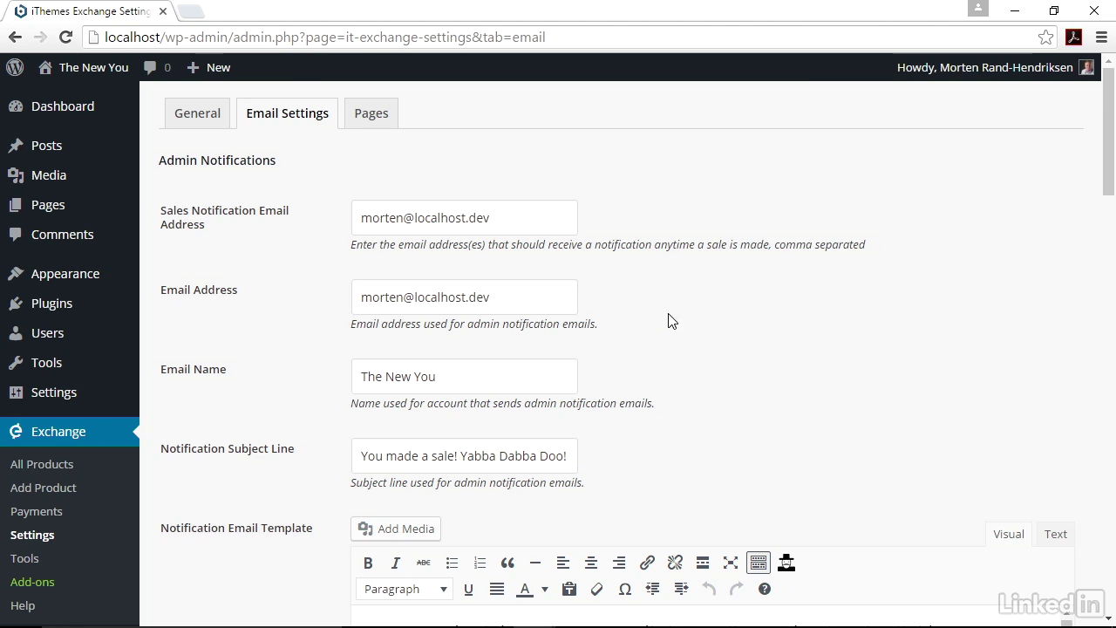
pyautogui.scroll(-3, 668, 319)
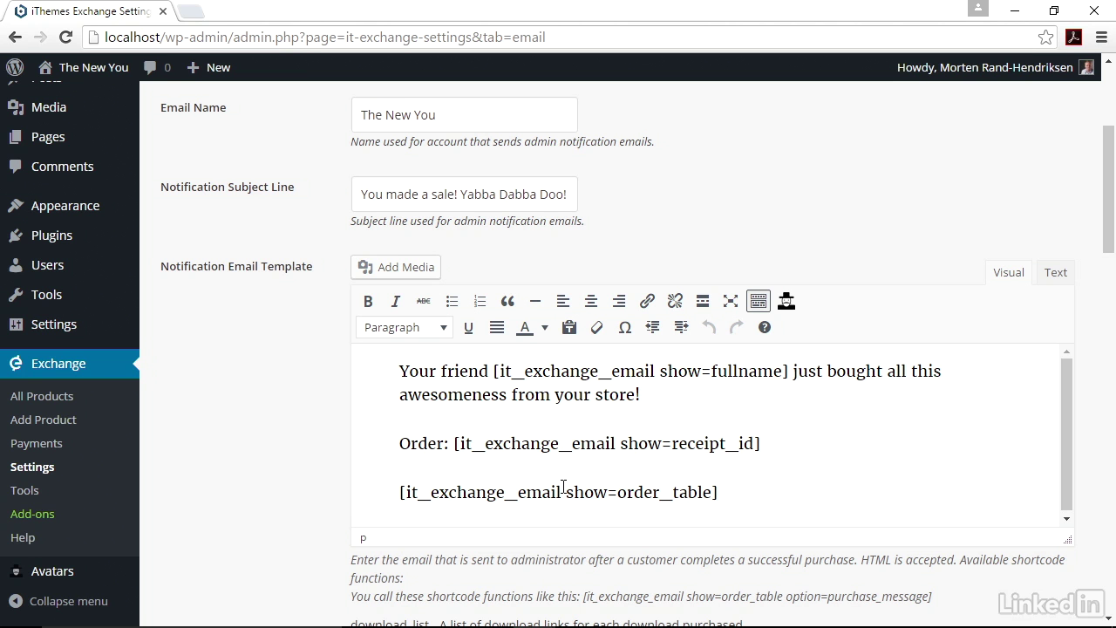
# Review the Customer Receipt Emails settings, including the email template and its available shortcode functions
pyautogui.moveTo(1107, 228); pyautogui.dragTo(1113, 436)
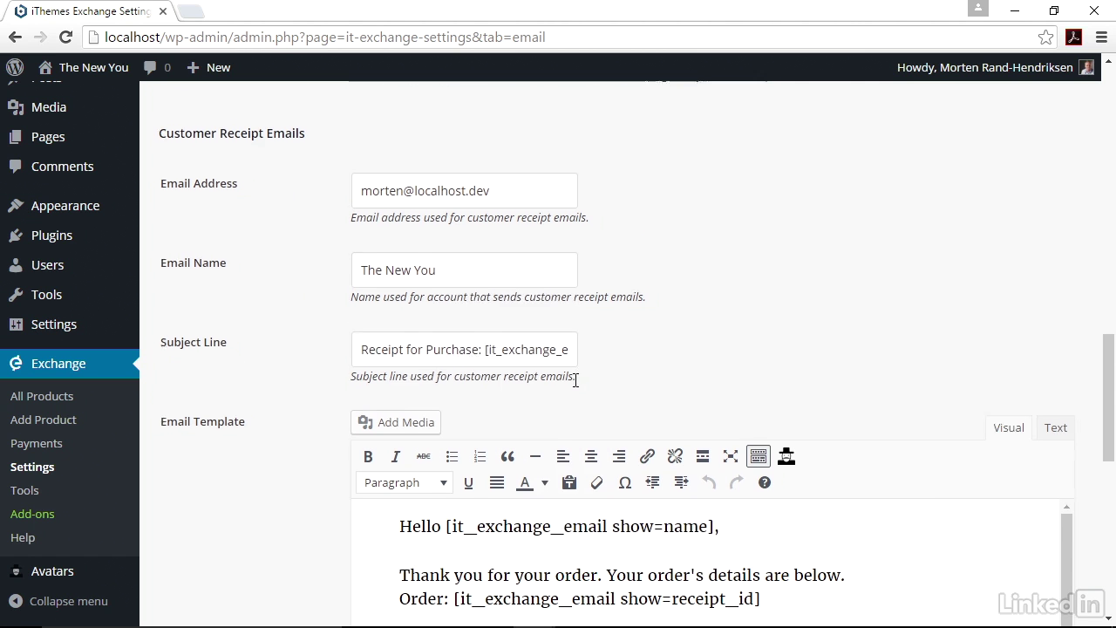
pyautogui.scroll(-3, 551, 377)
pyautogui.scroll(-5, 607, 434)
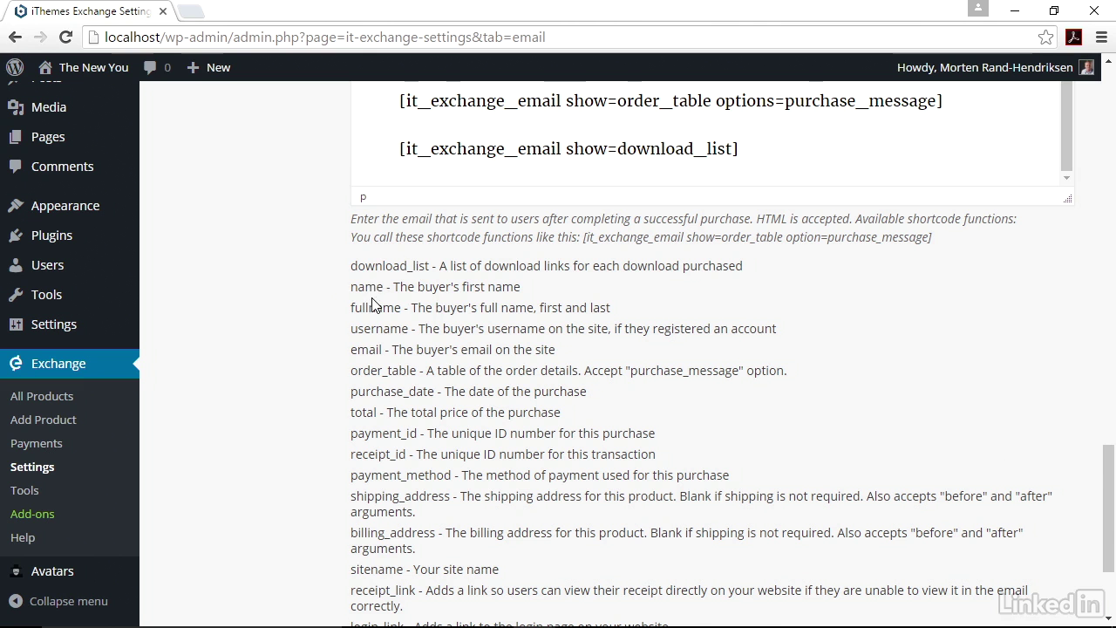
pyautogui.scroll(-2, 375, 301)
pyautogui.scroll(1, 375, 309)
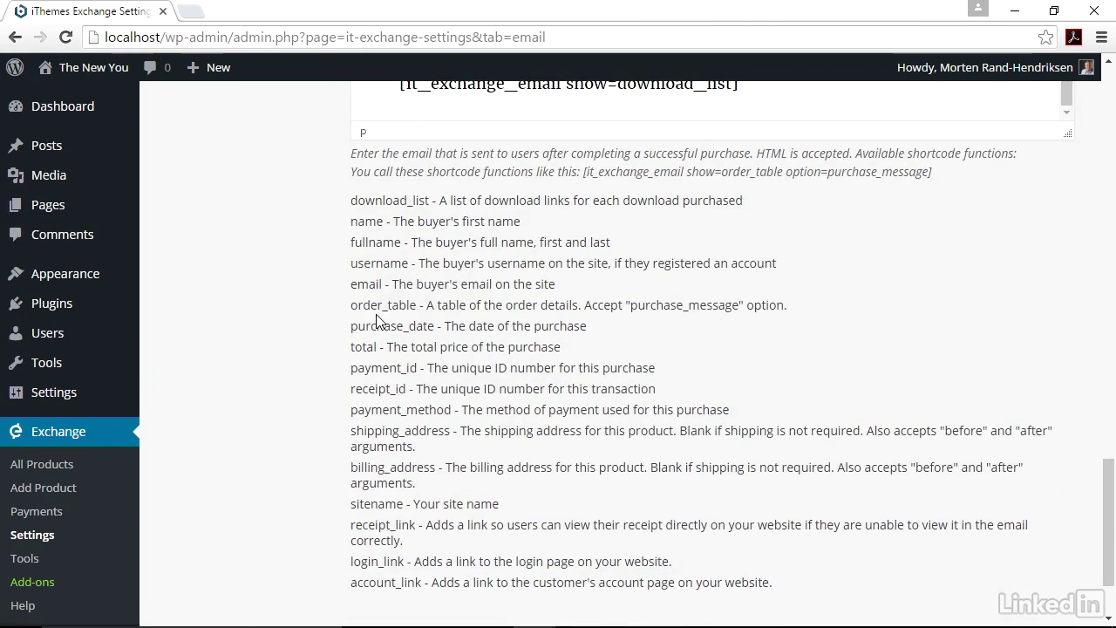
pyautogui.moveTo(103, 340)
pyautogui.scroll(4, 323, 267)
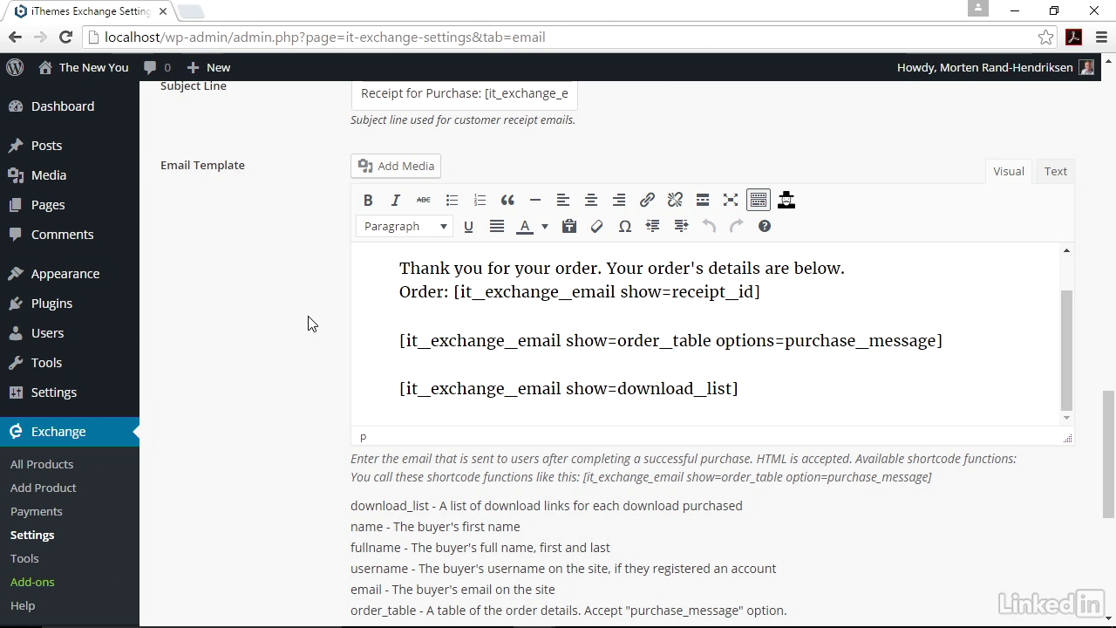
# List the enabled Exchange add-ons and open the settings of the Membership add-on
pyautogui.click(48, 586)
pyautogui.click(253, 207)
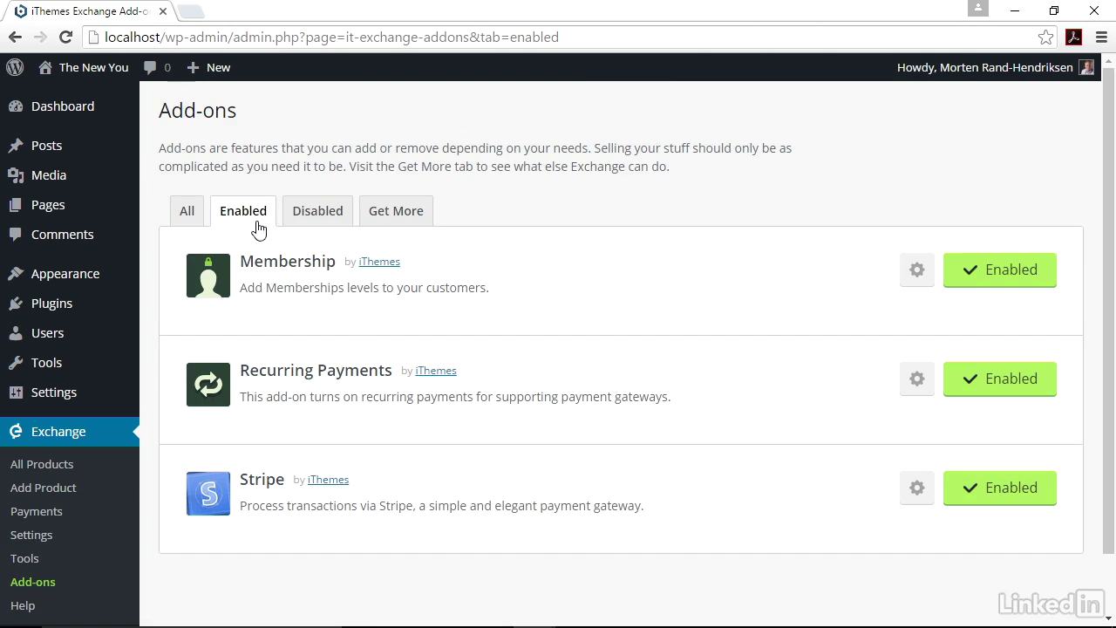
pyautogui.click(920, 280)
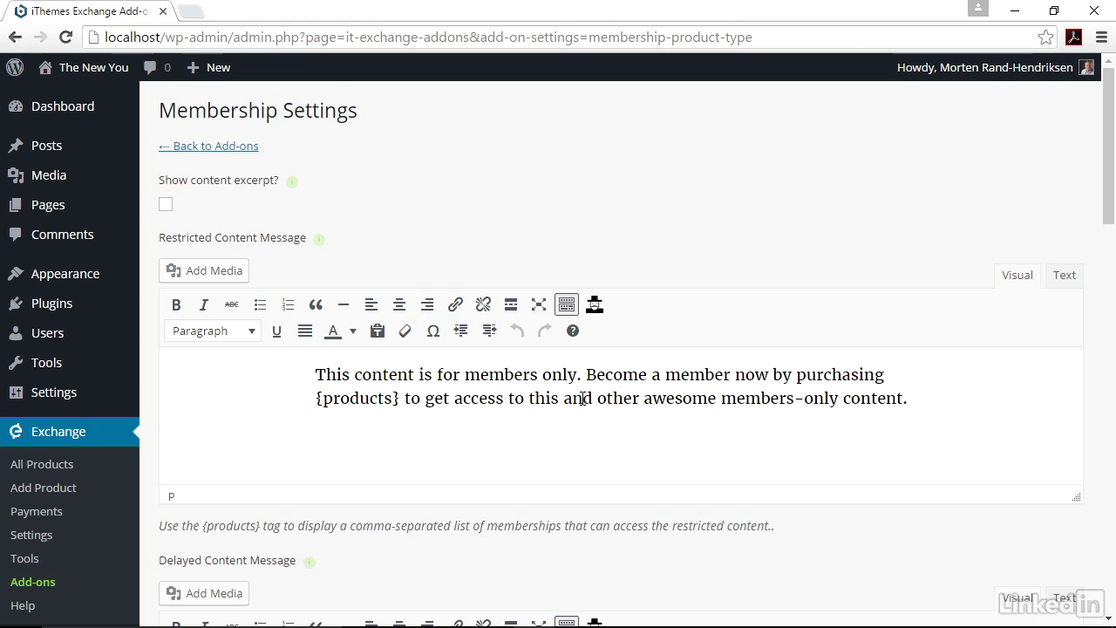
# Review the Membership add-on's restricted and delayed messages, default labels, dashboard view and group toggle settings
pyautogui.moveTo(316, 251)
pyautogui.scroll(-4, 463, 257)
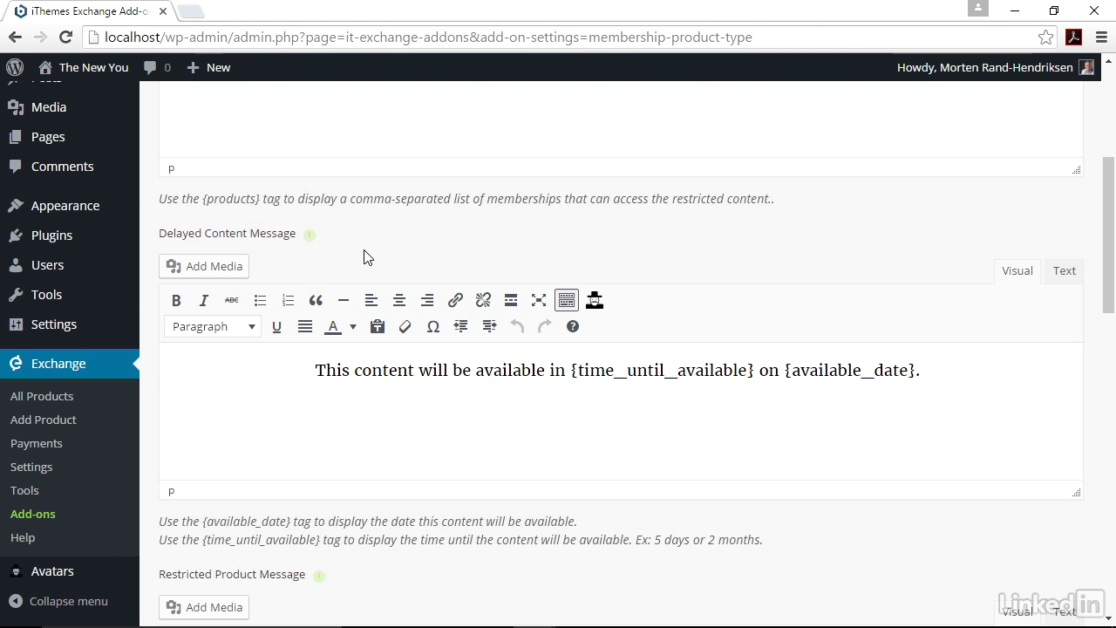
pyautogui.scroll(-3, 364, 256)
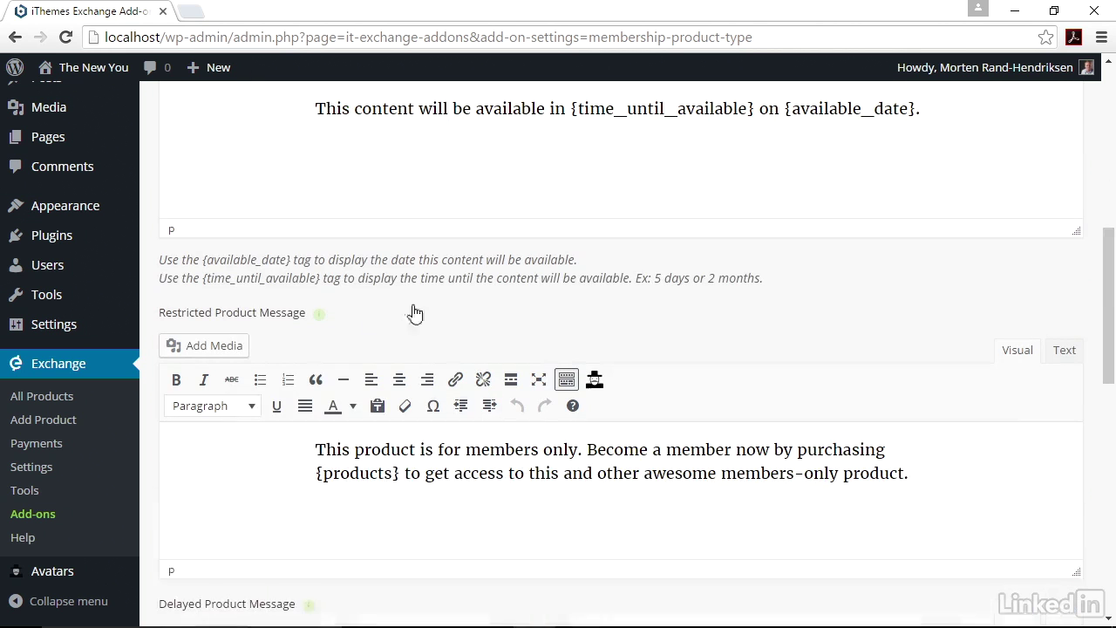
pyautogui.scroll(-2, 393, 413)
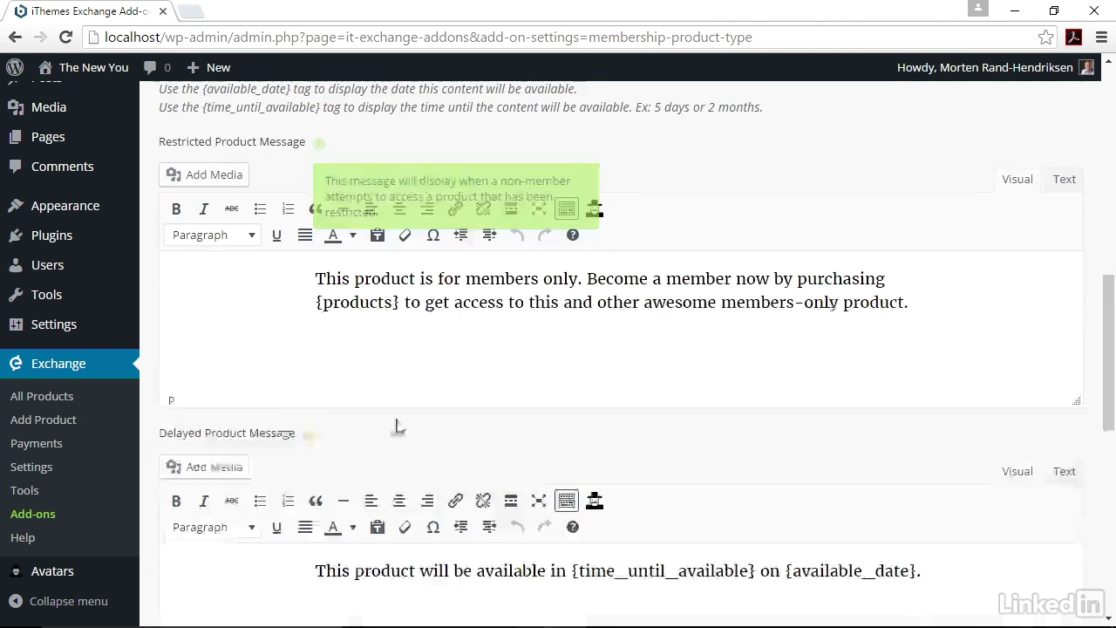
pyautogui.scroll(-1, 523, 428)
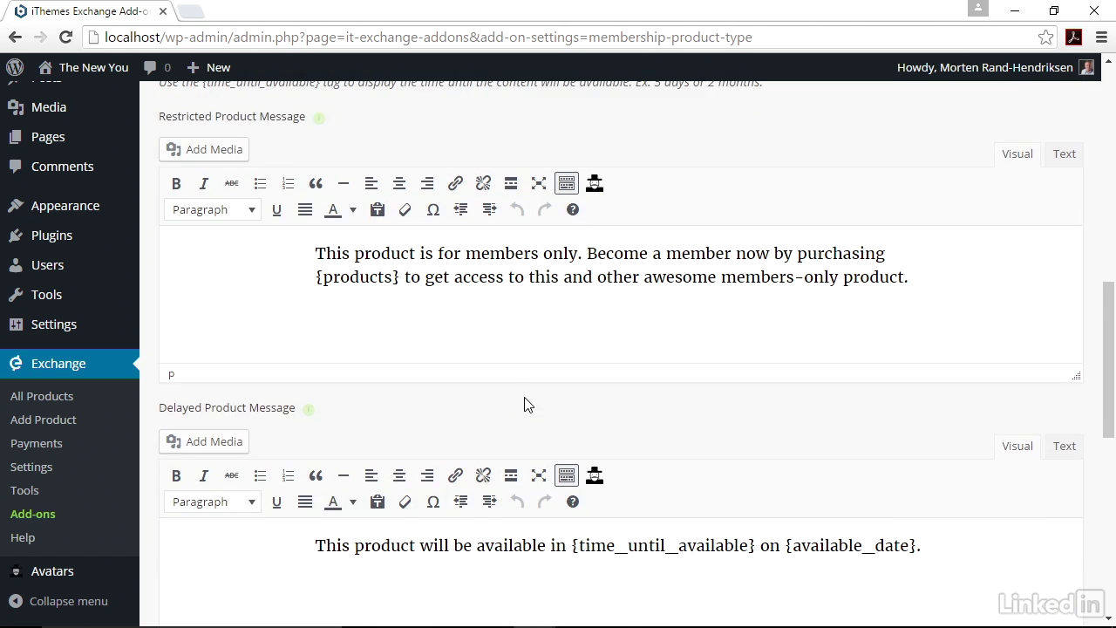
pyautogui.scroll(-3, 526, 402)
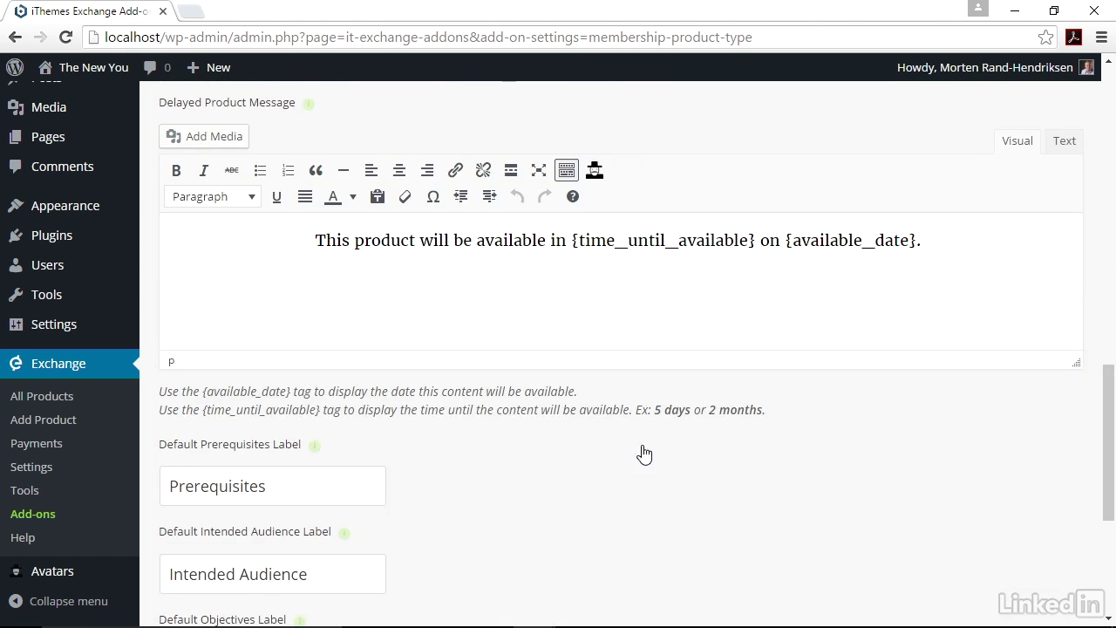
pyautogui.scroll(-3, 613, 453)
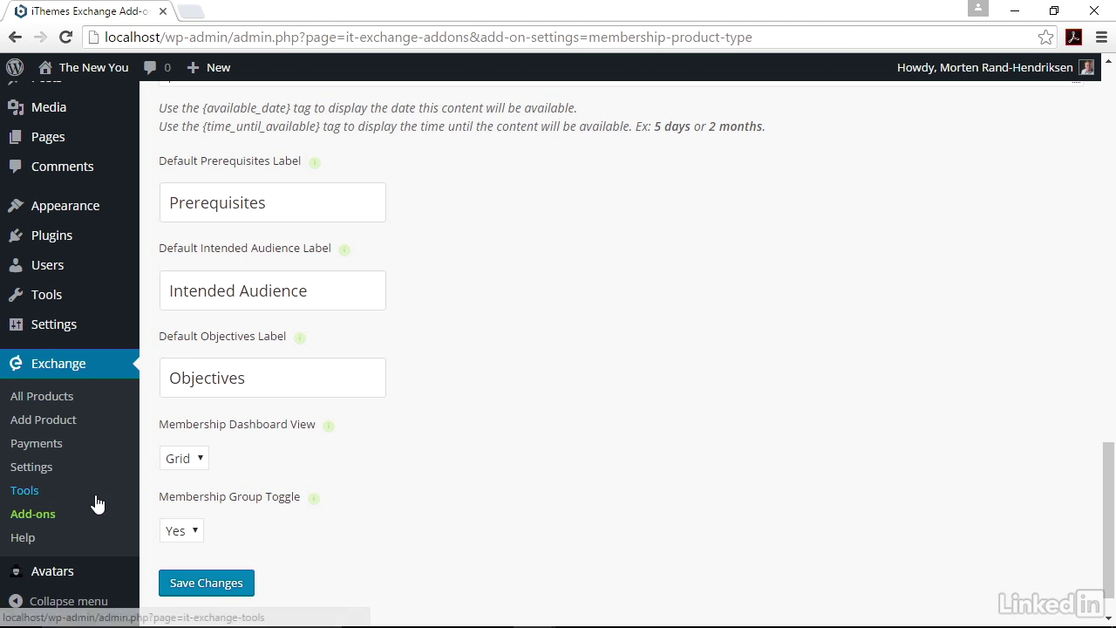
# Return to the list of enabled Exchange add-ons and open the settings of the Recurring Payments add-on
pyautogui.click(52, 515)
pyautogui.click(251, 212)
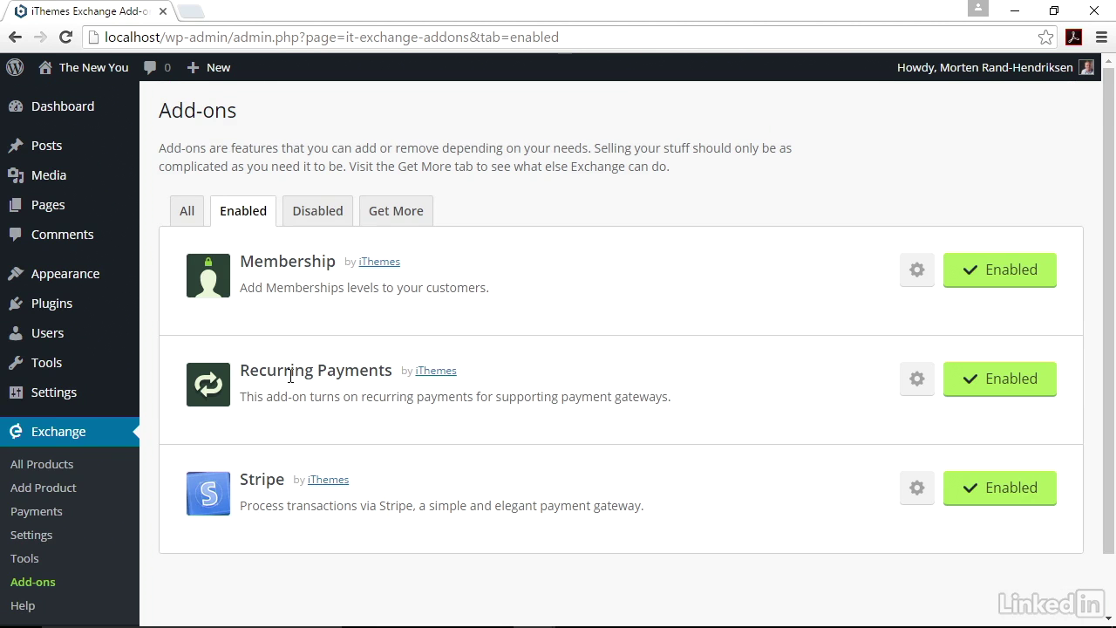
pyautogui.click(917, 380)
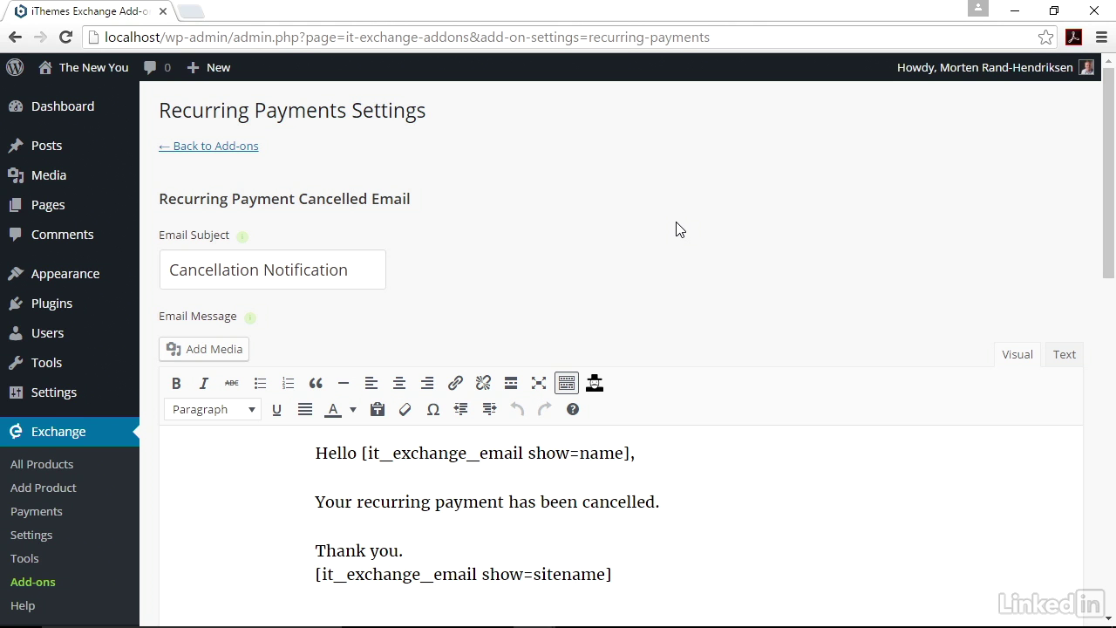
# Review the Recurring Payments cancelled and expired email subjects, message templates and available shortcode functions
pyautogui.scroll(-1, 540, 270)
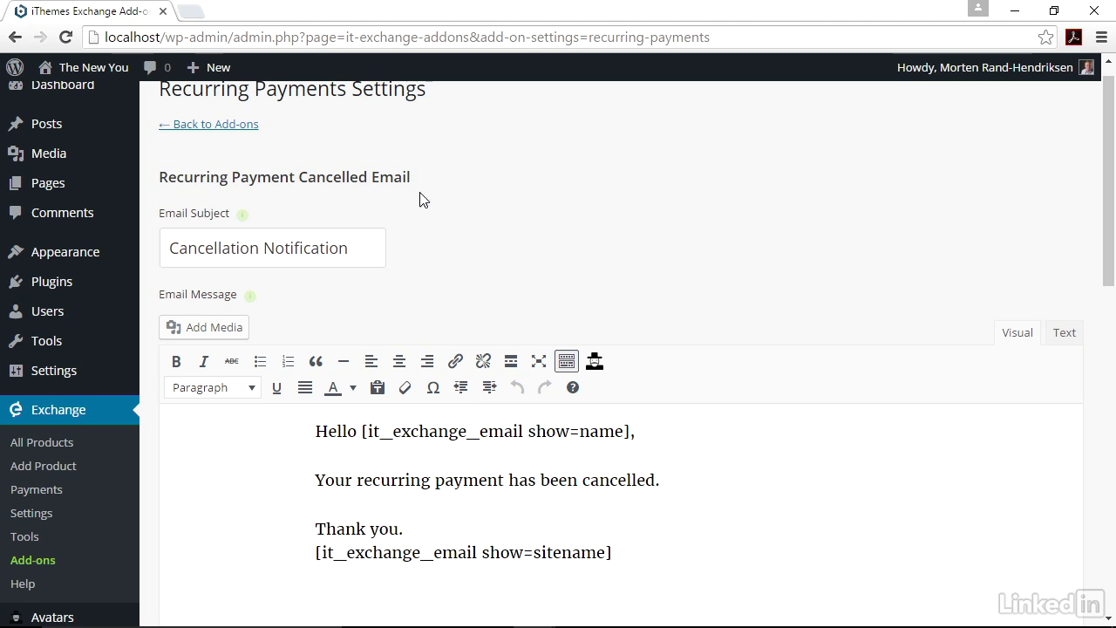
pyautogui.scroll(-2, 486, 219)
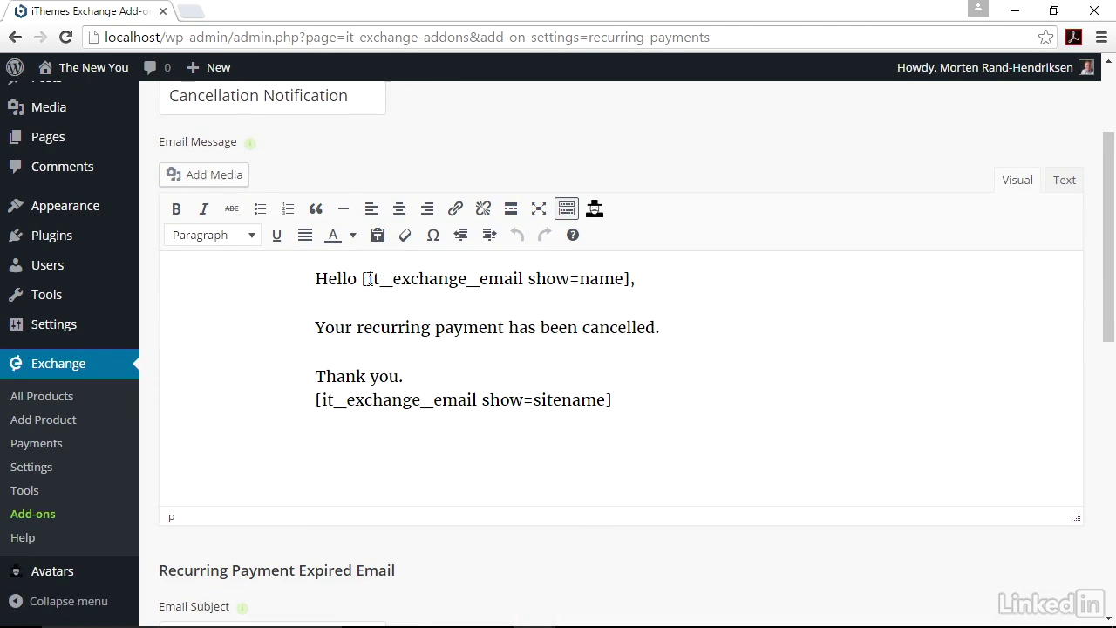
pyautogui.scroll(-9, 551, 440)
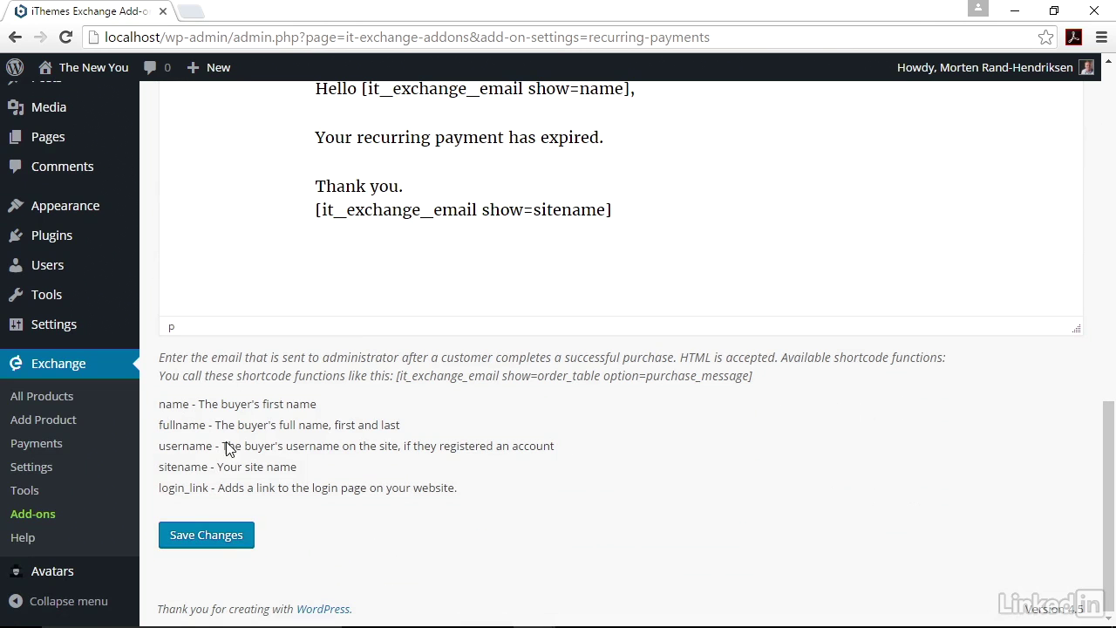
pyautogui.scroll(3, 668, 443)
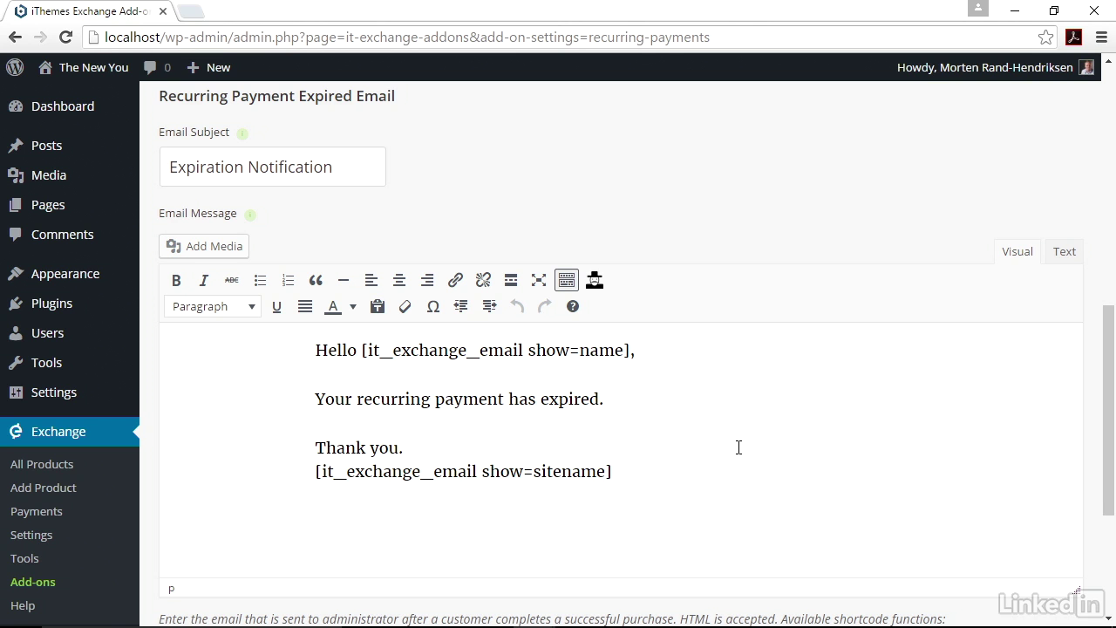
pyautogui.scroll(5, 737, 447)
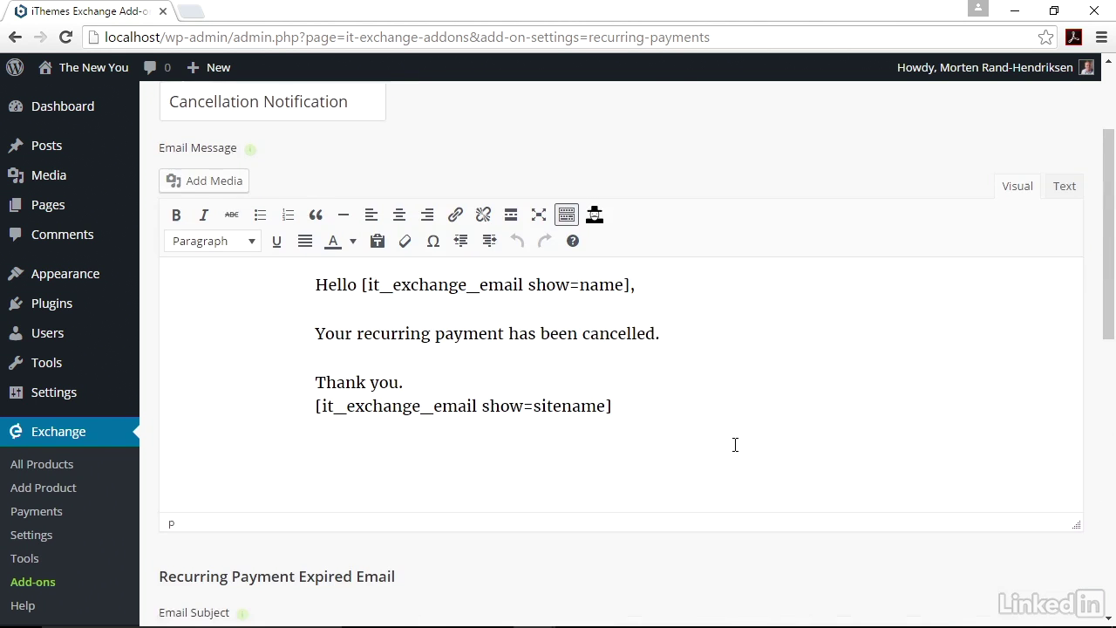
pyautogui.scroll(2, 735, 445)
pyautogui.scroll(-6, 735, 445)
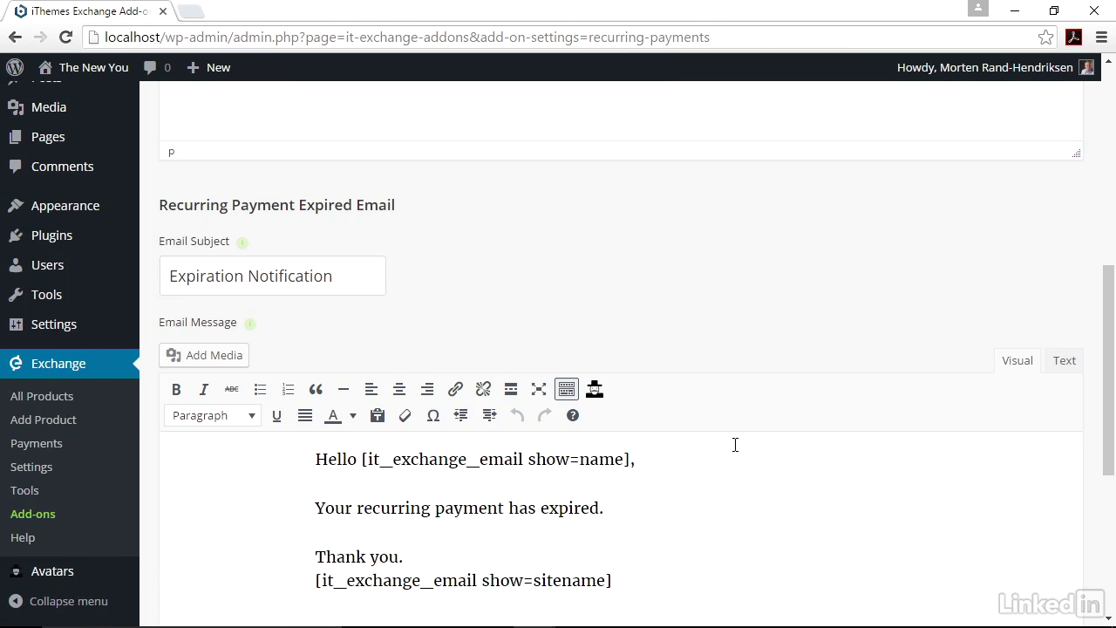
pyautogui.scroll(1, 735, 444)
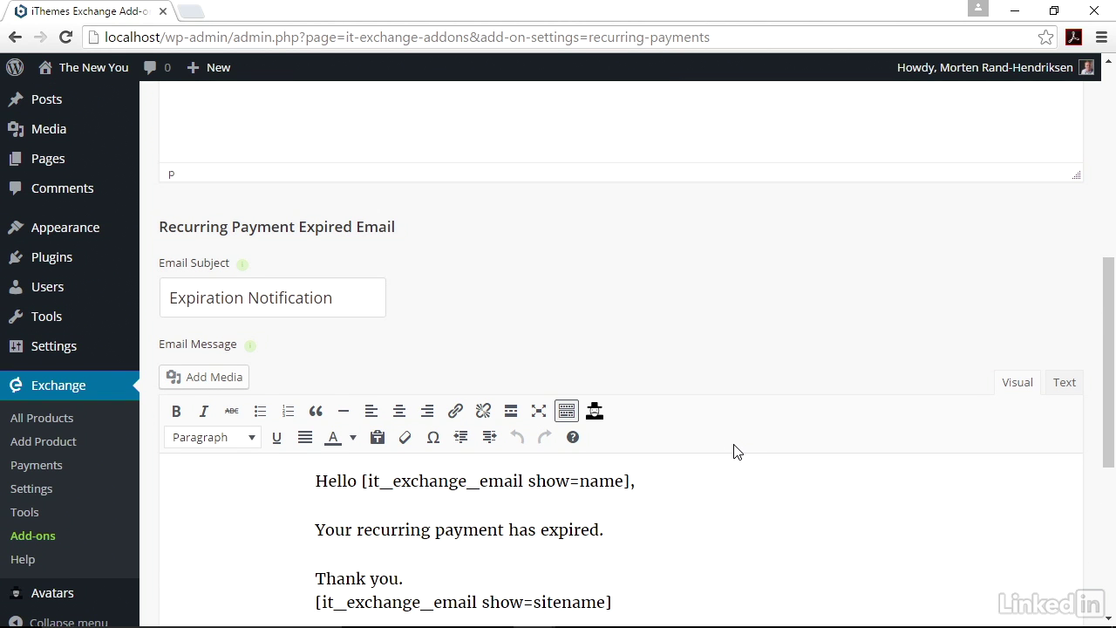